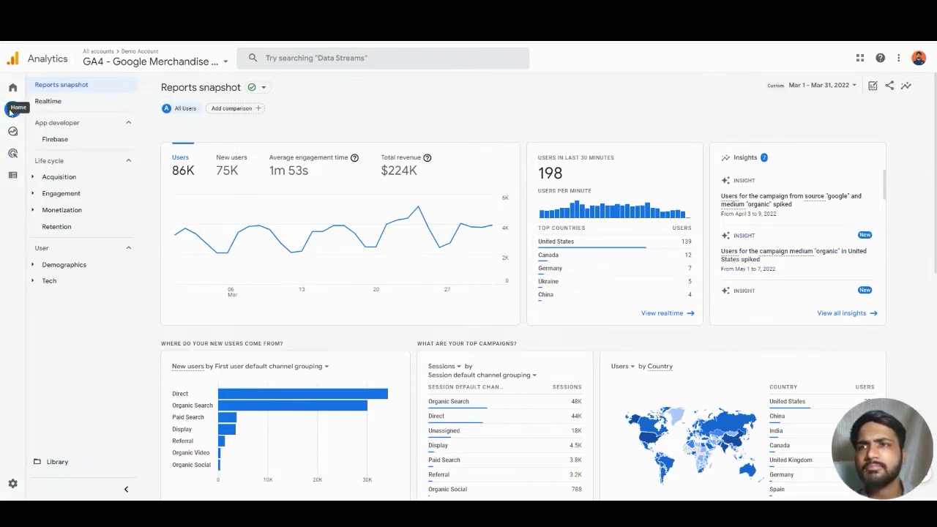
Turn on period comparison in the date picker and pick Last 7 days (May 5–11, 2022)
left_click(853, 87)
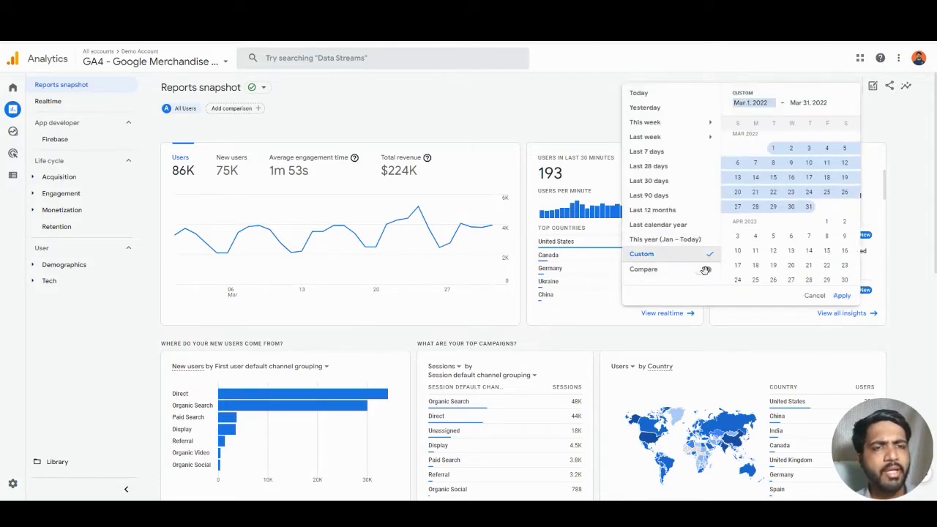
left_click(704, 271)
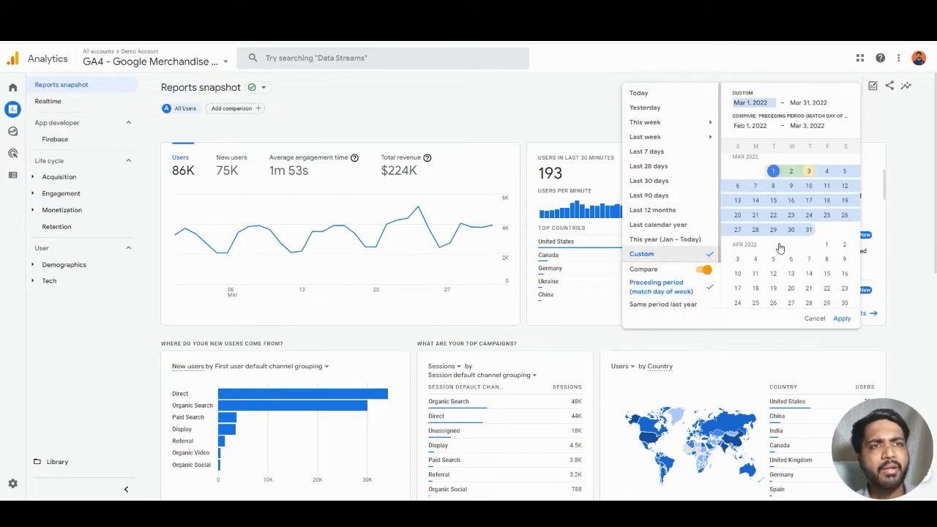
left_click(676, 153)
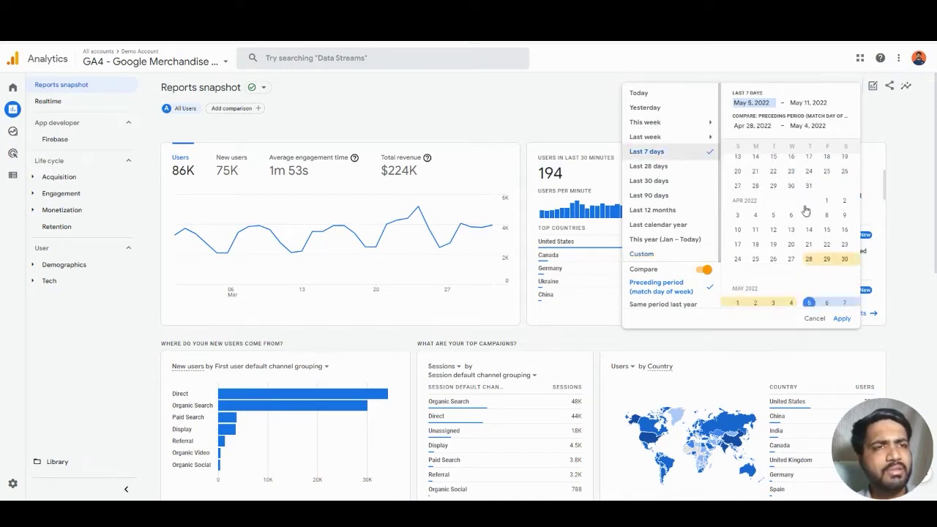
scroll(807, 211, "down", 2)
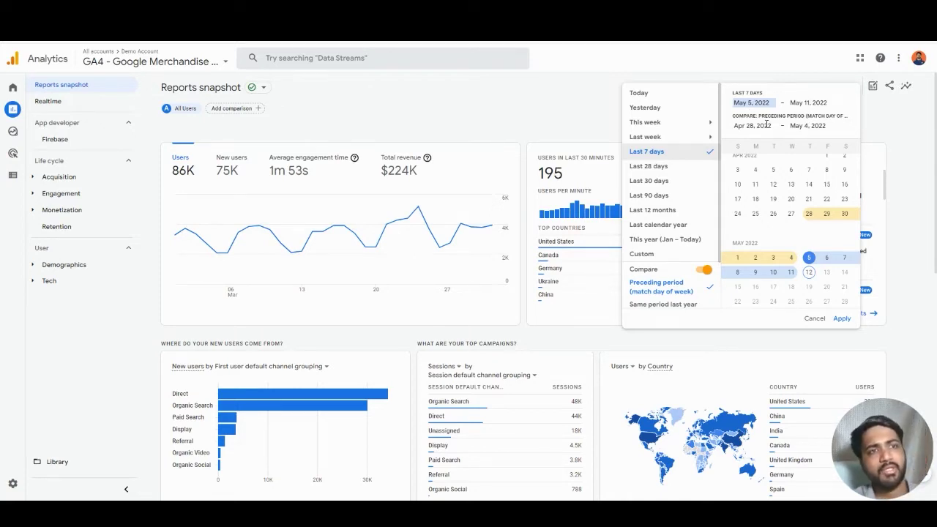
Select Apr 1–Apr 30 as the main range and Mar 1–Mar 31 as the comparison period
scroll(699, 290, "down", 2)
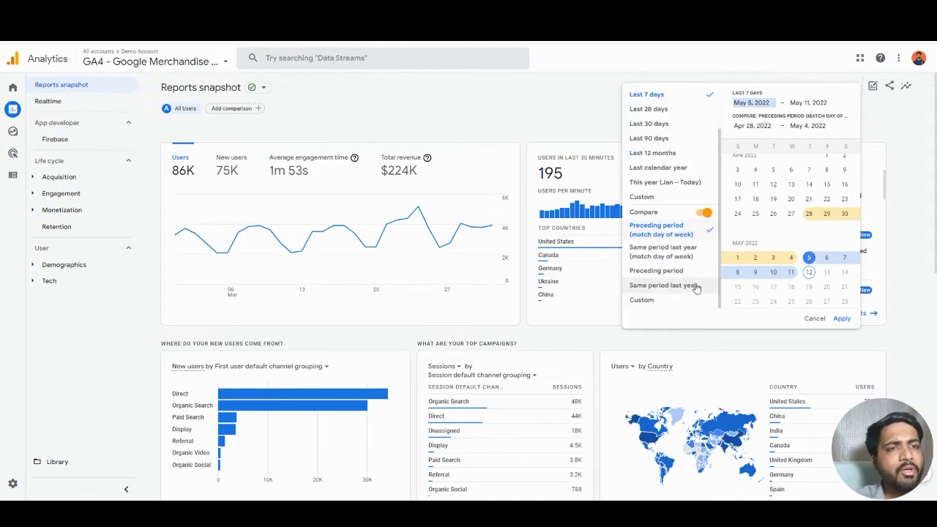
scroll(804, 232, "up", 1)
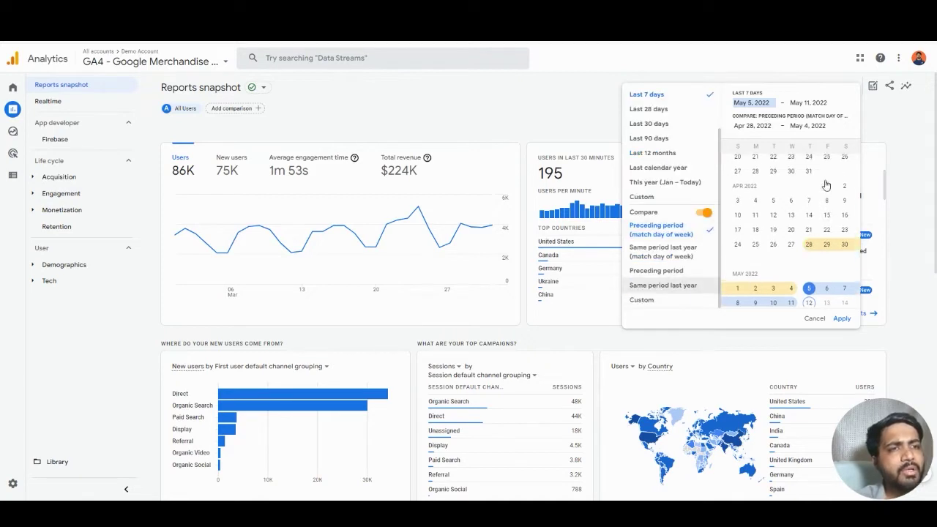
left_click(826, 186)
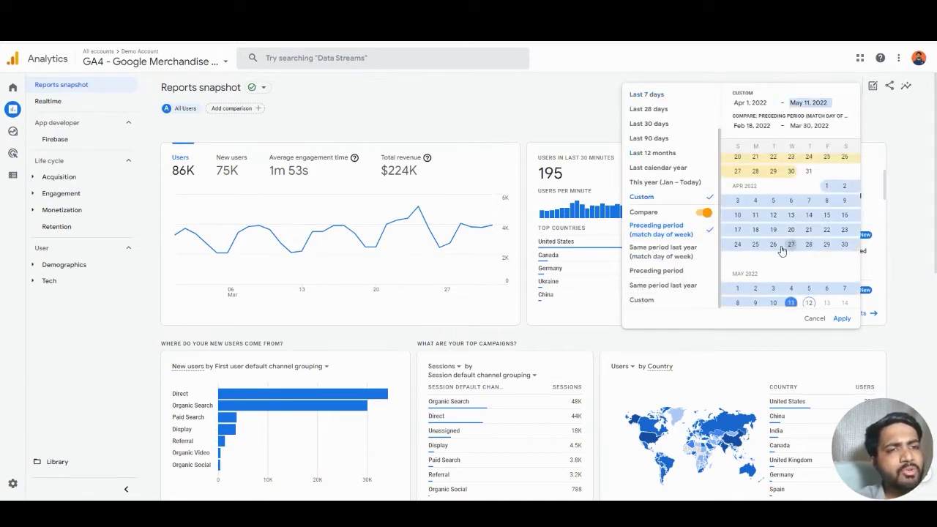
left_click(845, 244)
scroll(806, 212, "up", 1)
scroll(829, 194, "up", 1)
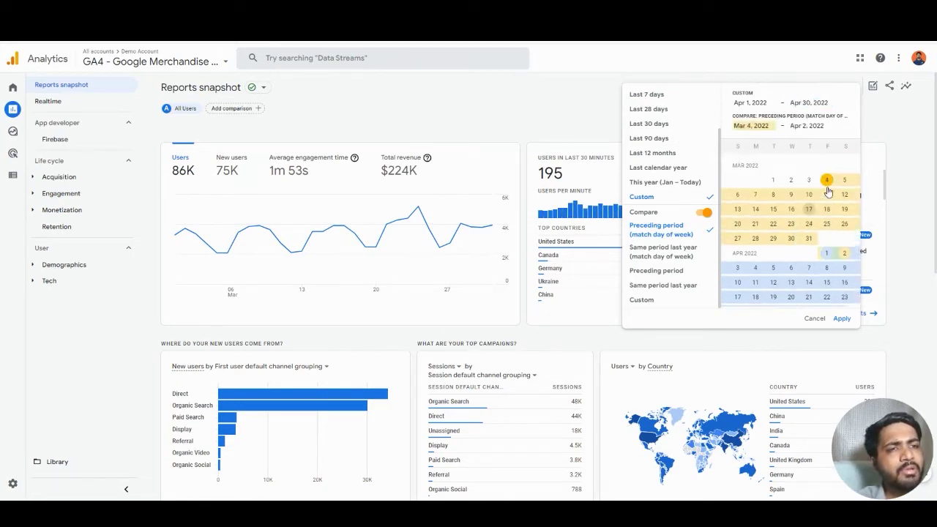
left_click(773, 180)
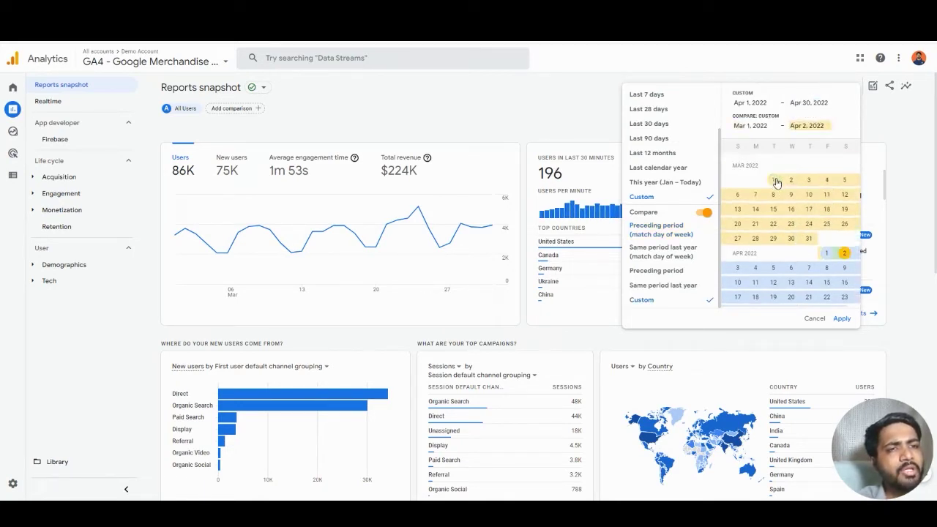
left_click(810, 240)
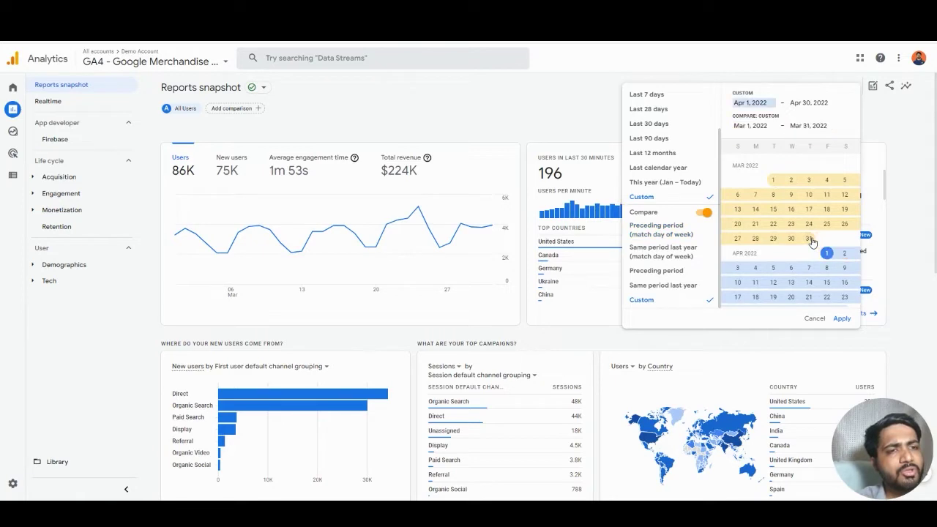
left_click(843, 320)
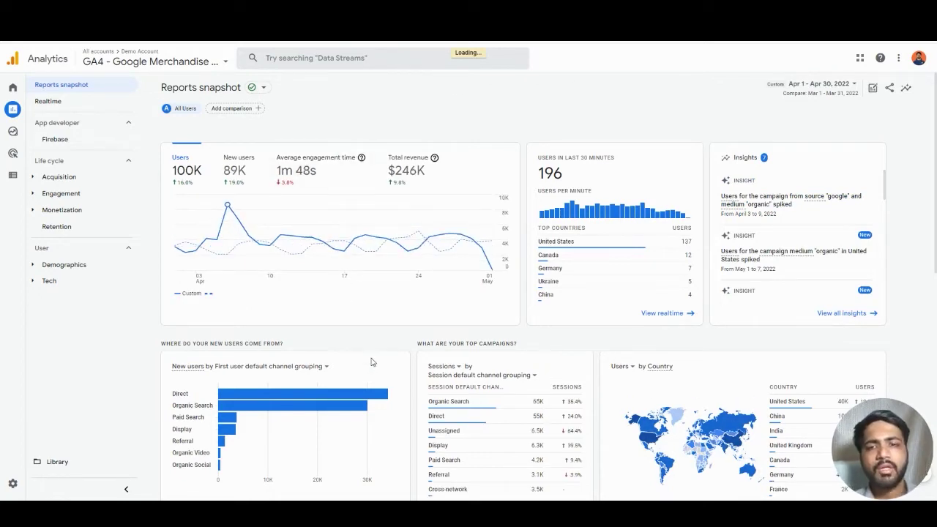
scroll(371, 362, "down", 2)
scroll(372, 361, "down", 1)
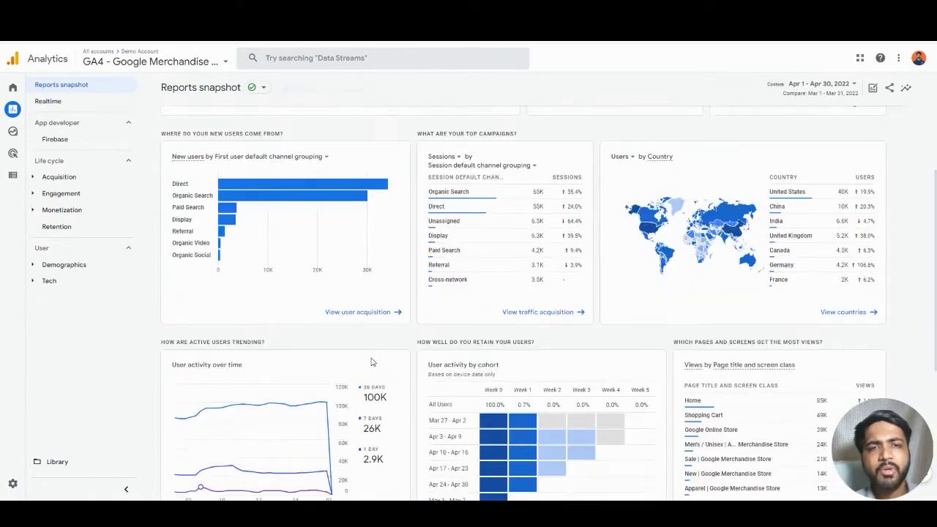
scroll(371, 361, "down", 2)
scroll(371, 362, "up", 5)
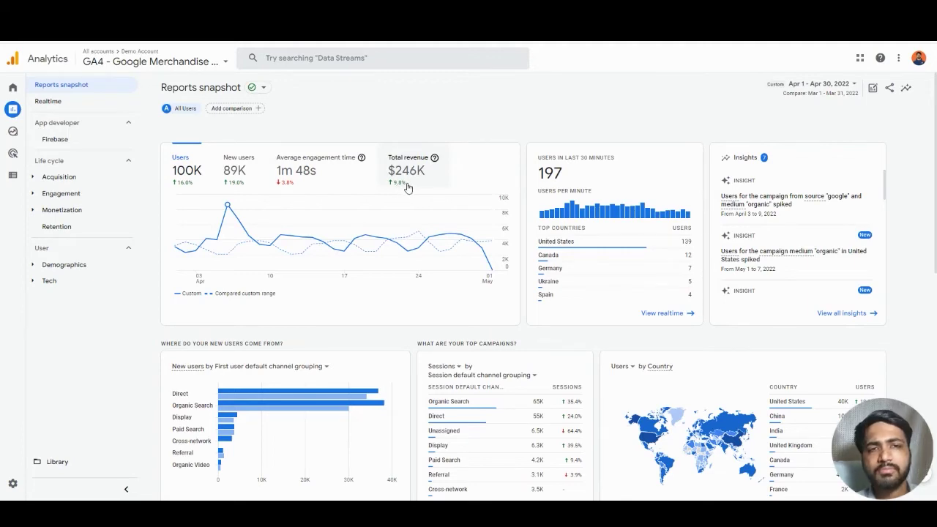
scroll(517, 338, "down", 1)
scroll(516, 337, "down", 2)
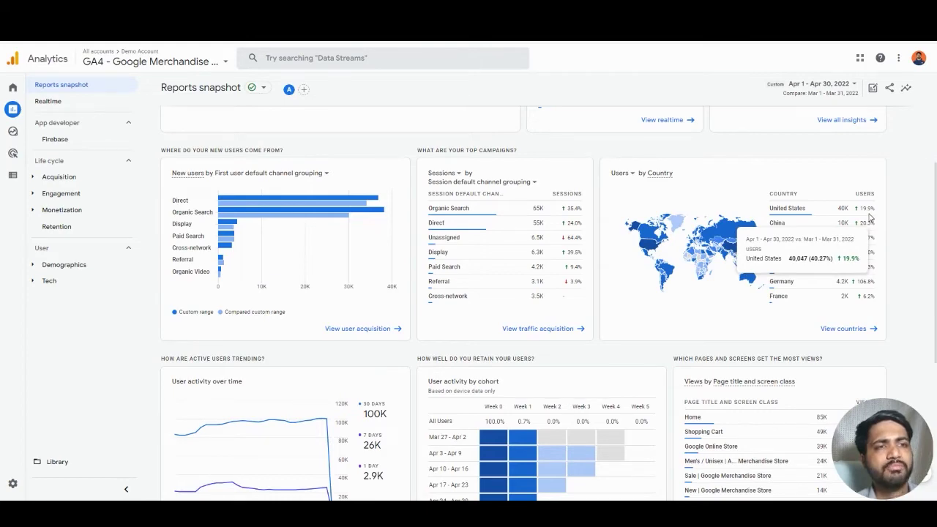
scroll(480, 249, "up", 3)
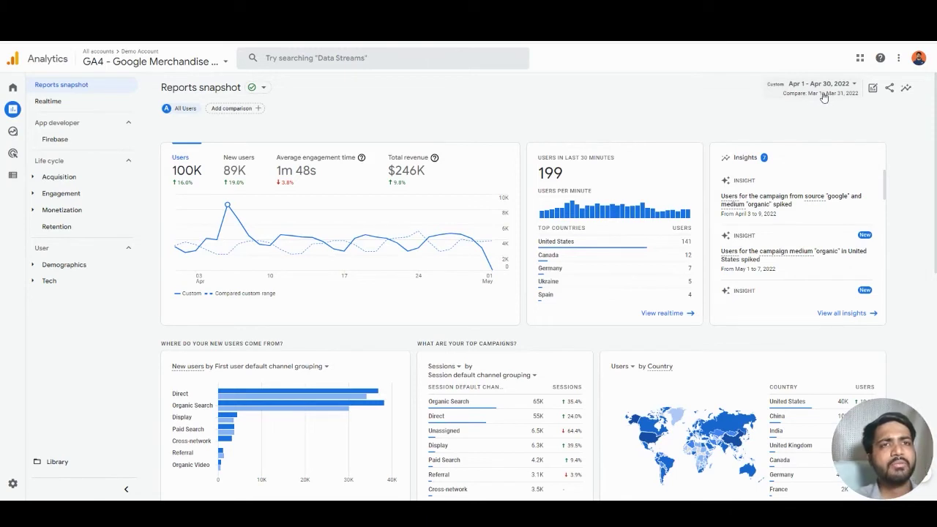
Open Monetization's Ecommerce purchases report, listing item names with April vs March figures
left_click(62, 212)
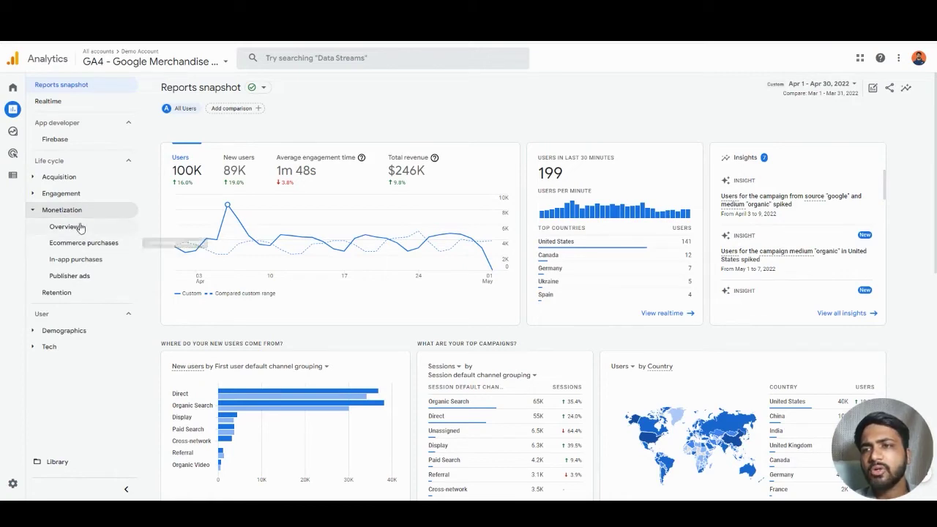
left_click(80, 245)
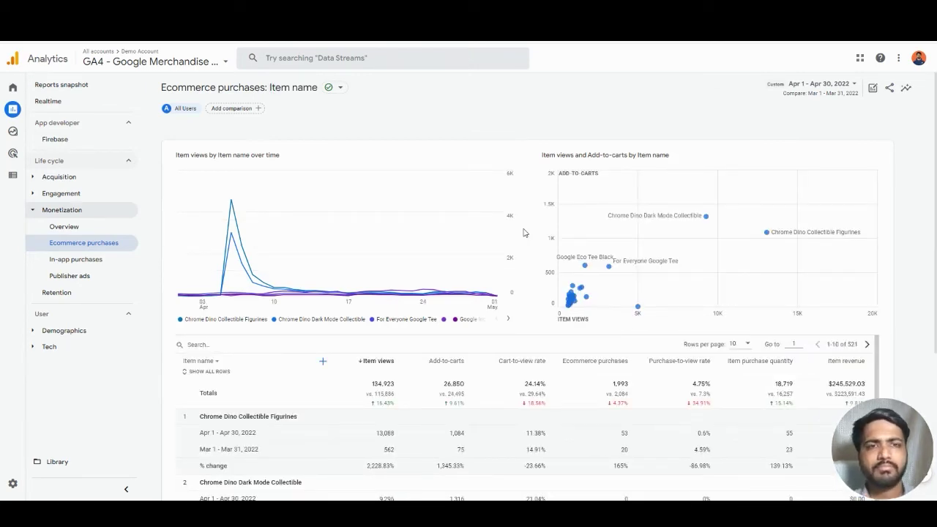
scroll(523, 233, "down", 2)
scroll(524, 233, "down", 1)
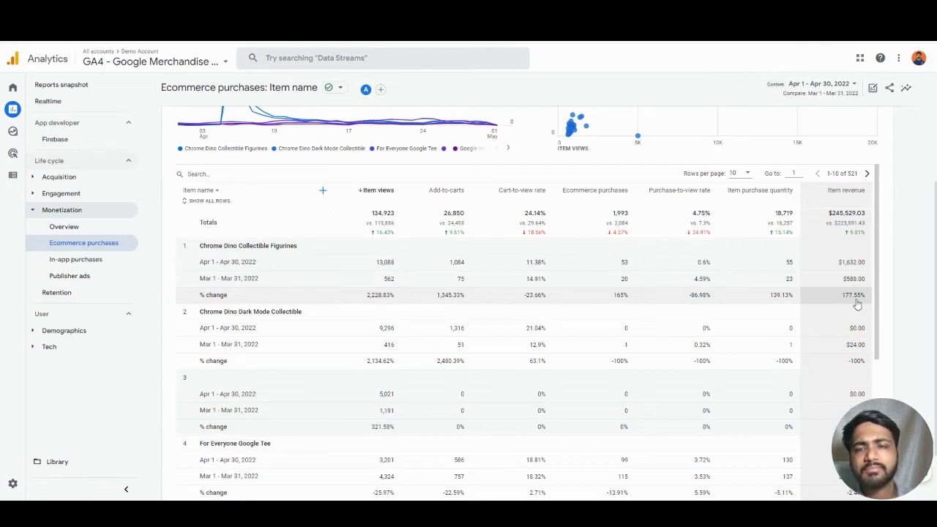
scroll(576, 293, "down", 3)
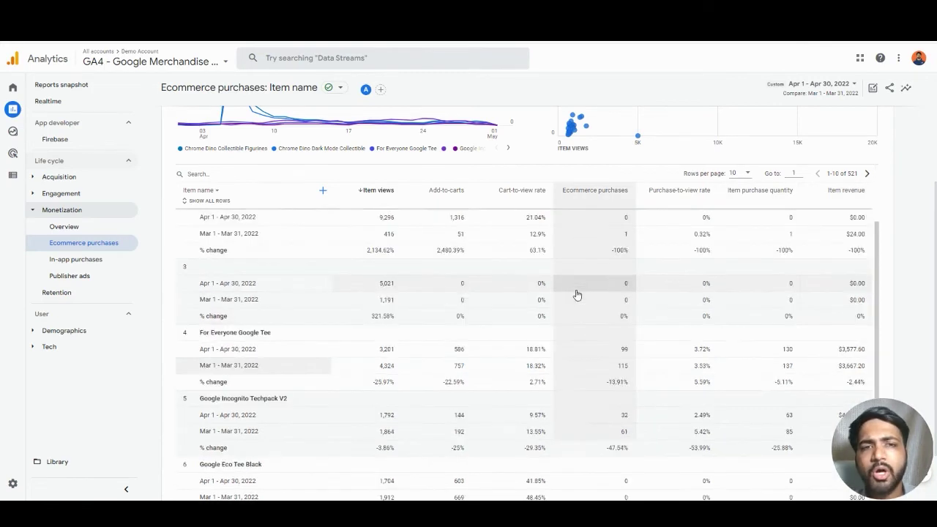
scroll(576, 293, "down", 3)
scroll(576, 294, "up", 5)
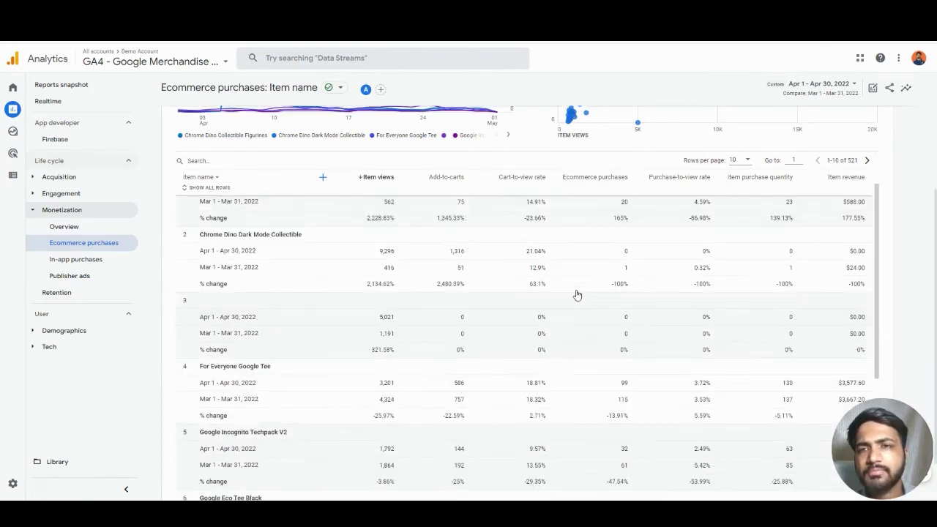
scroll(577, 293, "up", 1)
scroll(578, 292, "up", 3)
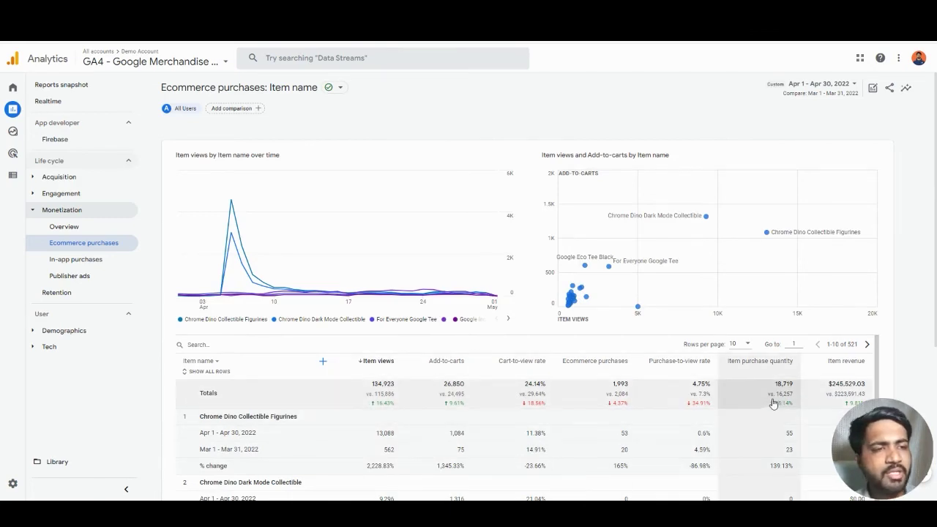
scroll(776, 403, "down", 1)
scroll(776, 404, "up", 1)
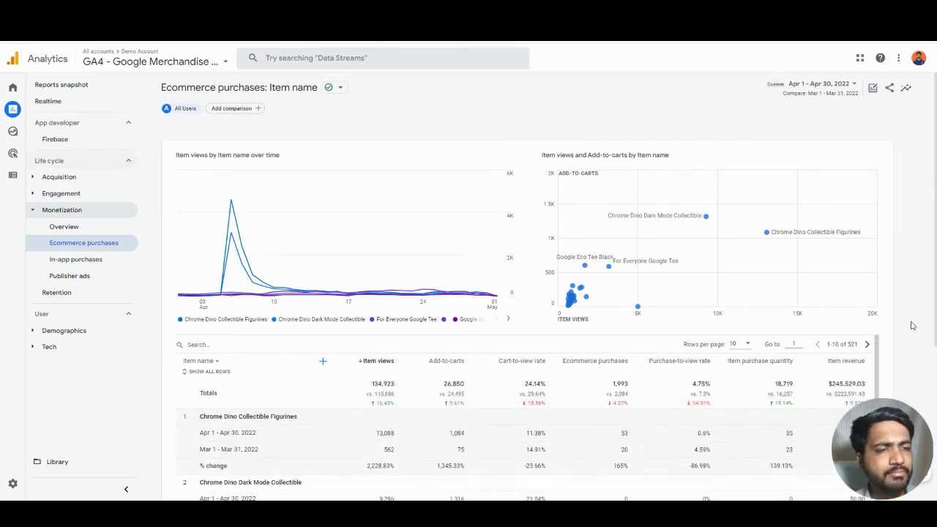
scroll(910, 325, "down", 2)
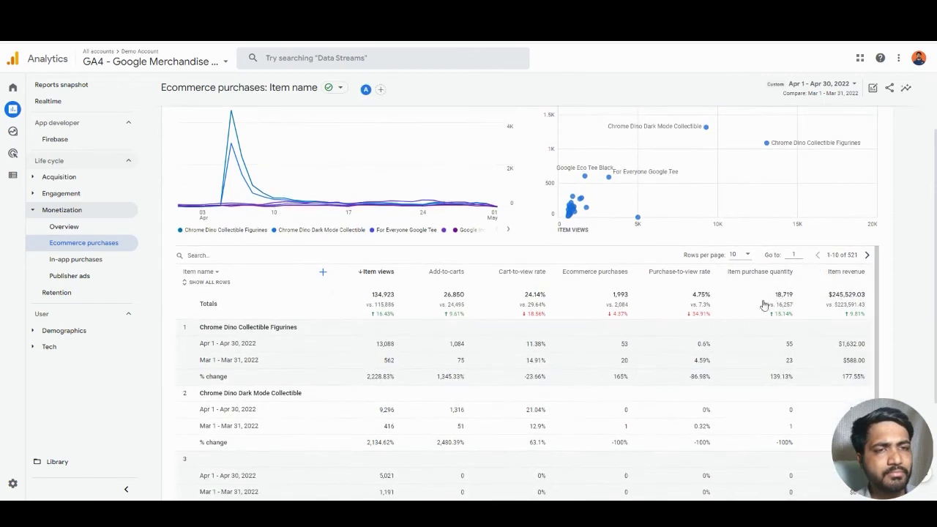